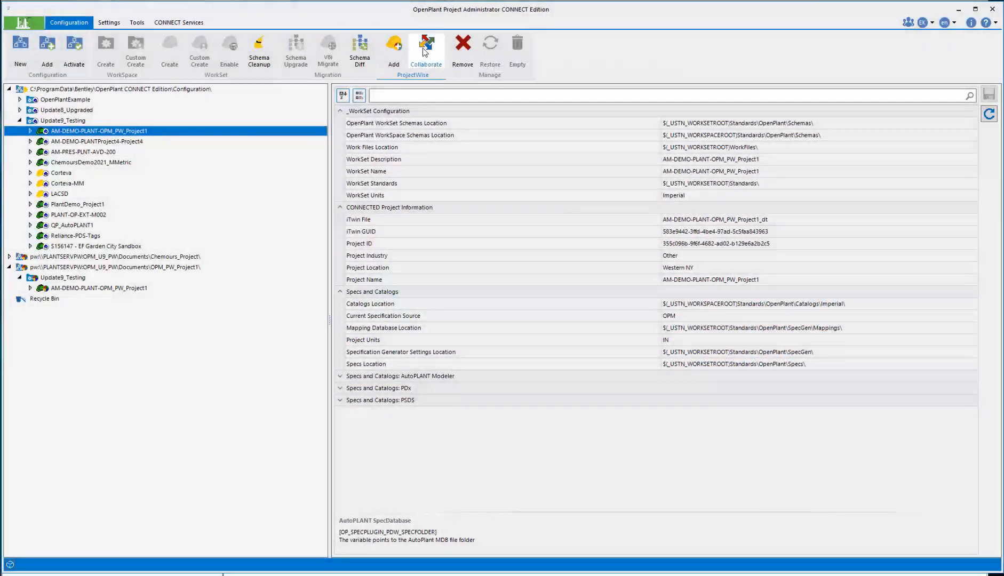
Connect to the AM-DEMO-PLANT-OPM_PW_Project1 workset and submit the ProjectWise login.
left_click(103, 289)
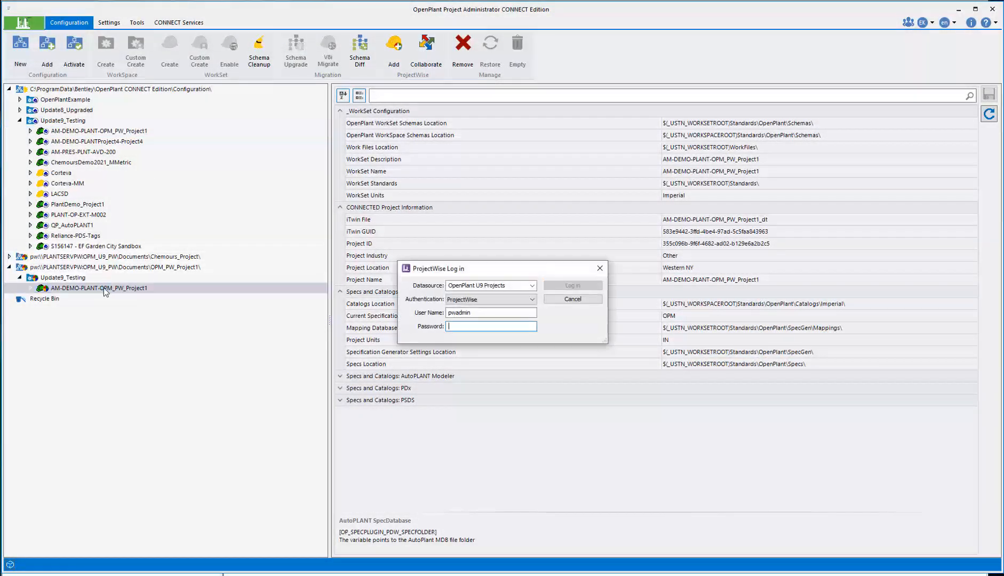
type("pwadmin")
key("Return")
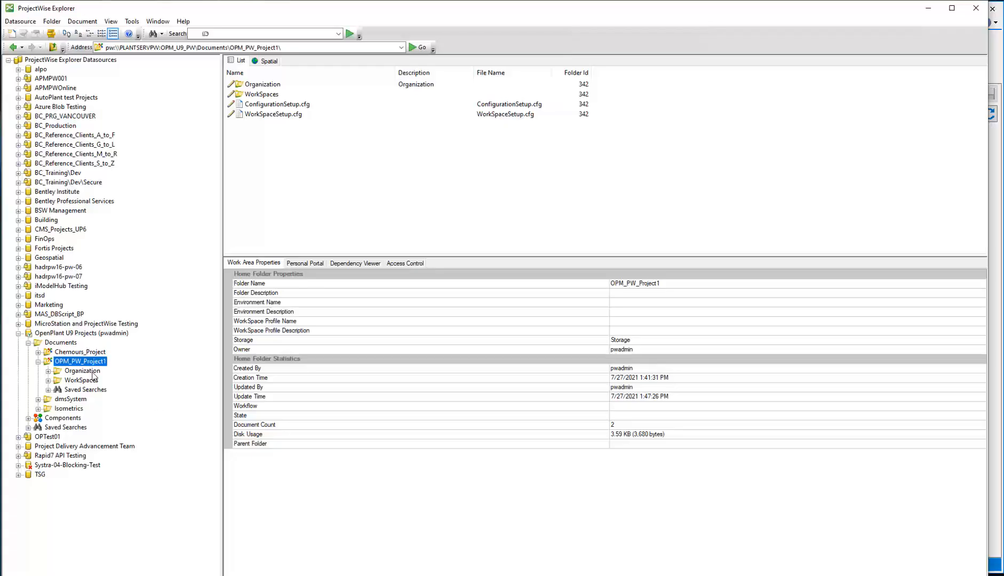
Browse WorkSpaces > Update9_Testing > WorkSets > AM-DEMO-PLANT-OPM_PW_Project1 > WorkFiles > Models > Modeler.
left_click(48, 379)
left_click(58, 390)
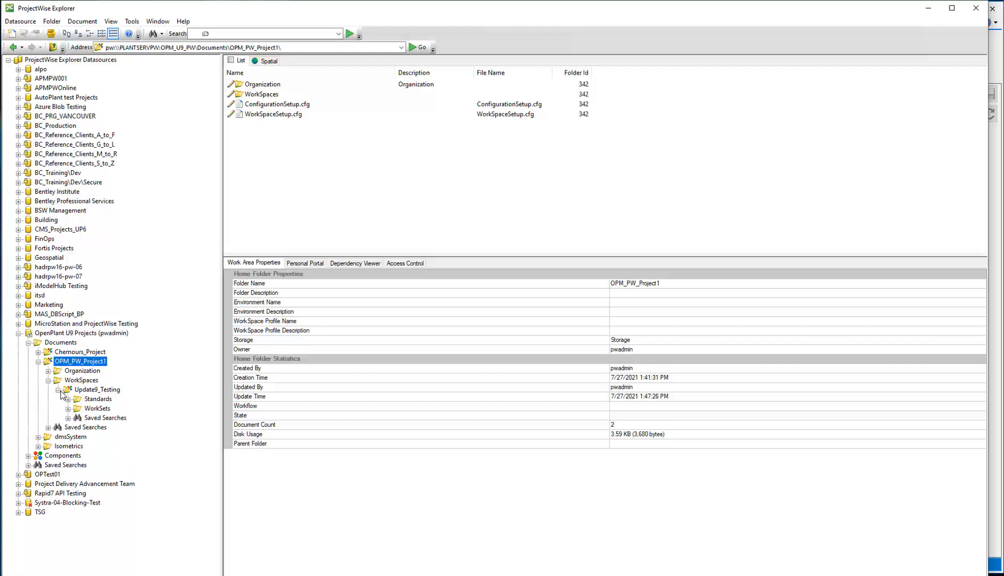
left_click(68, 408)
left_click(78, 417)
left_click(88, 437)
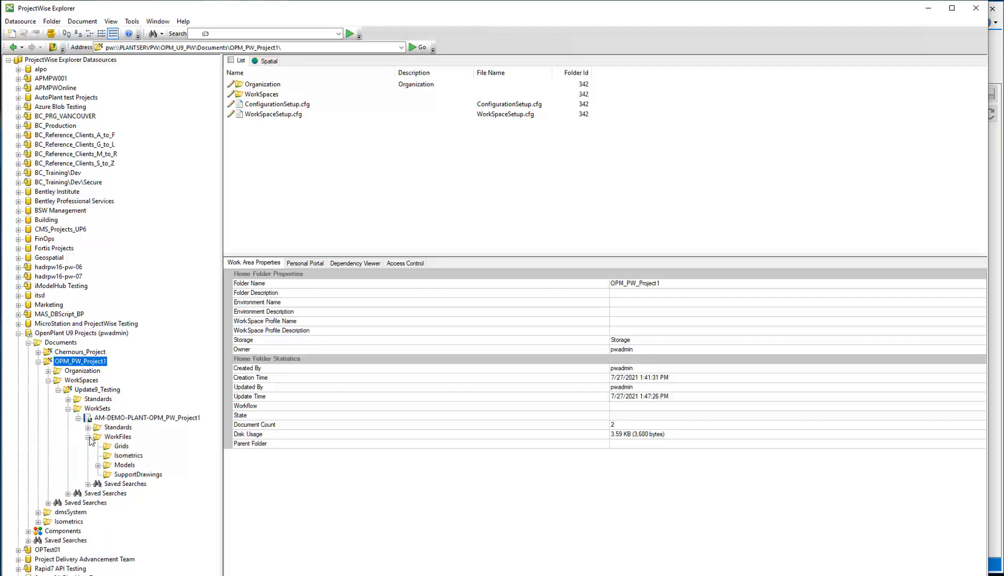
left_click(99, 464)
left_click(136, 474)
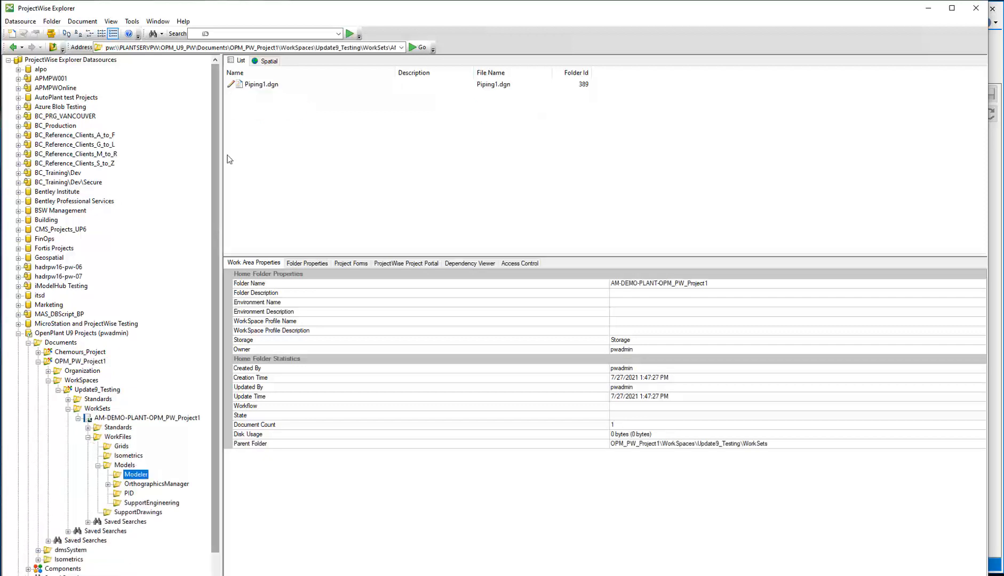
Open Piping1.dgn from the Modeler folder in OpenPlant Modeler.
right_click(260, 85)
left_click(297, 106)
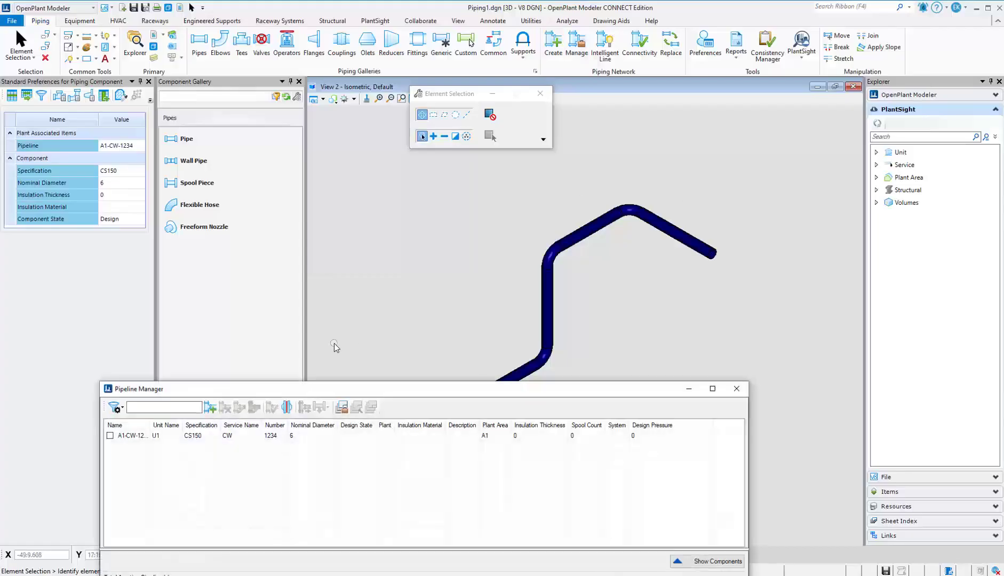
Generate an isometric for pipeline A1-CW-1234, acknowledging the style folder message.
left_click(123, 436)
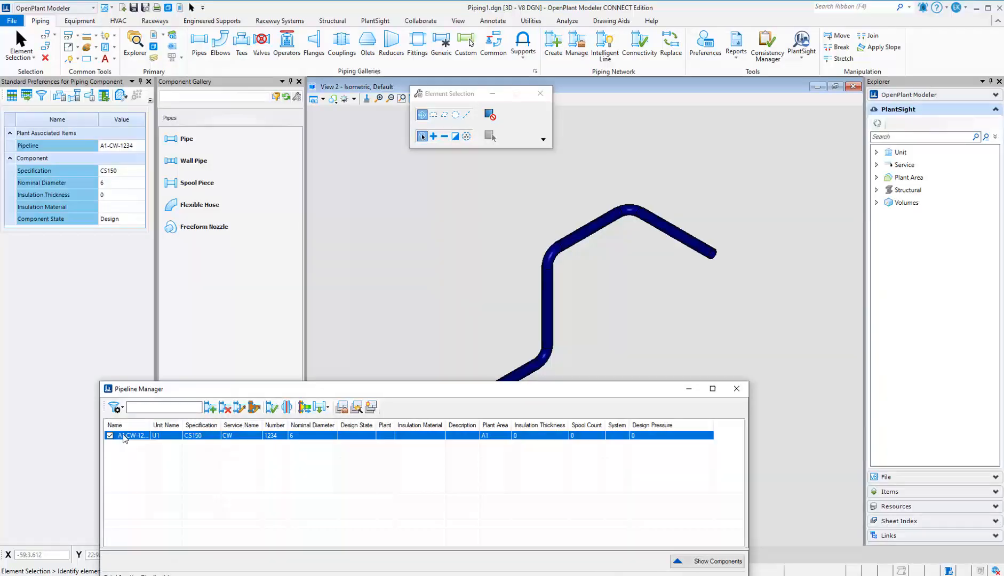
left_click(372, 407)
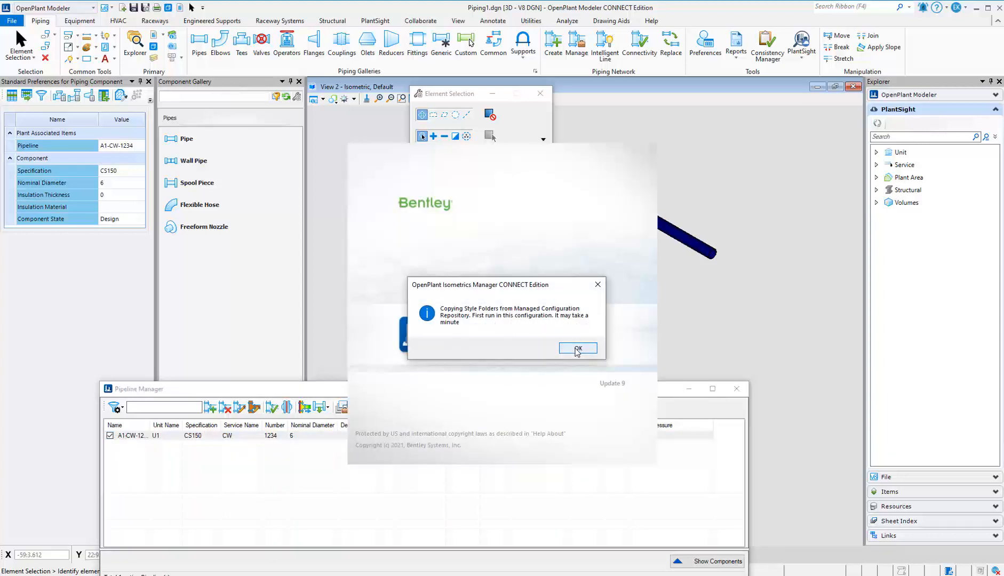
left_click(577, 349)
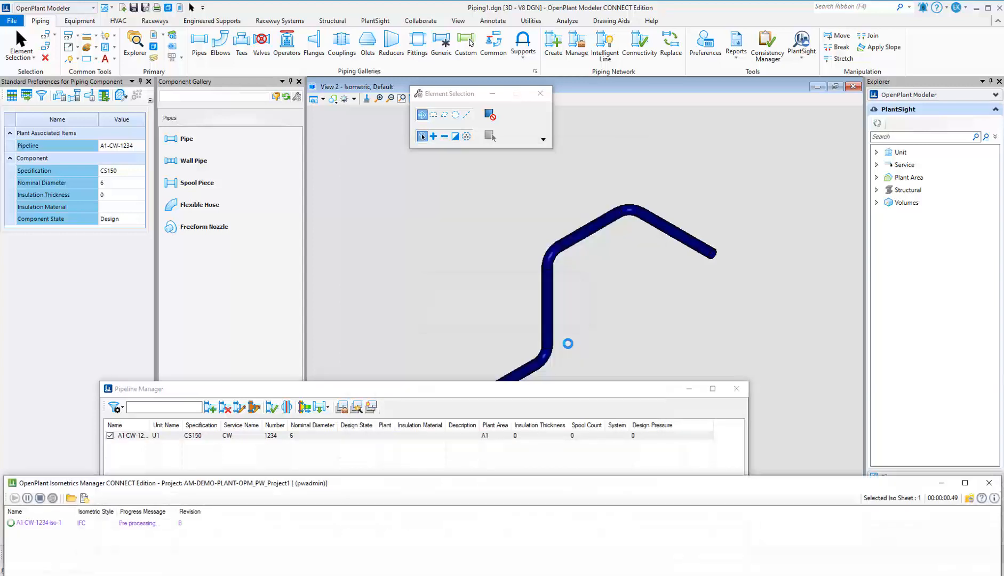
View the generated A1-CW-1234-iso-1 drawing, then return to the model.
left_click(35, 521)
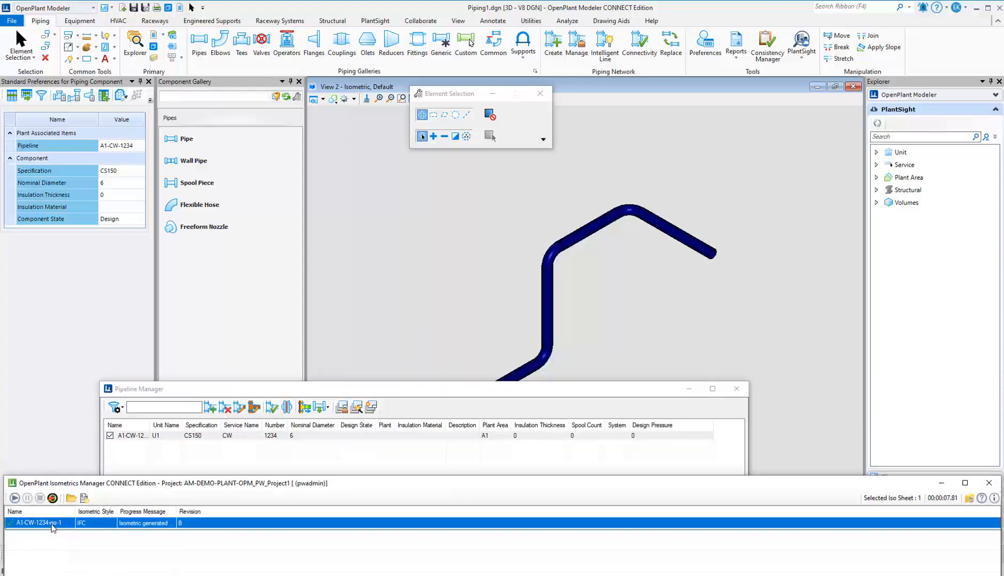
right_click(35, 522)
left_click(71, 531)
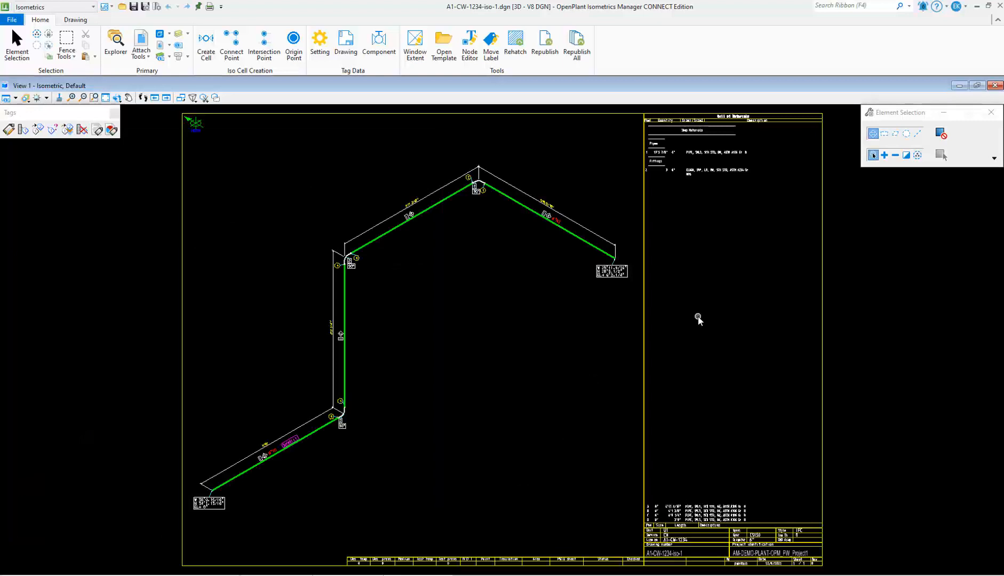
left_click(998, 8)
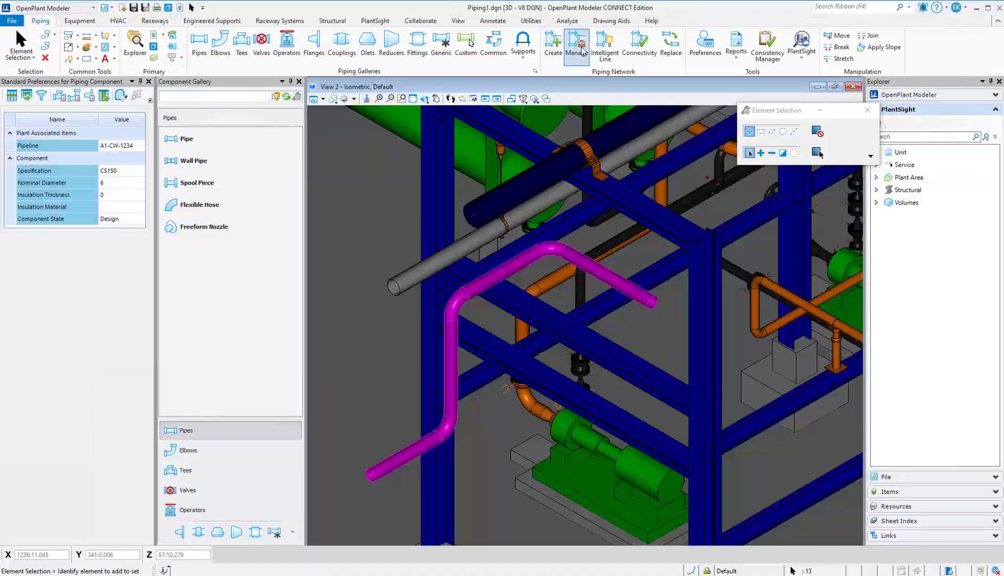
In Pipeline Manager, regenerate the A1-CW-1234 isometric using the IFC style.
left_click(577, 49)
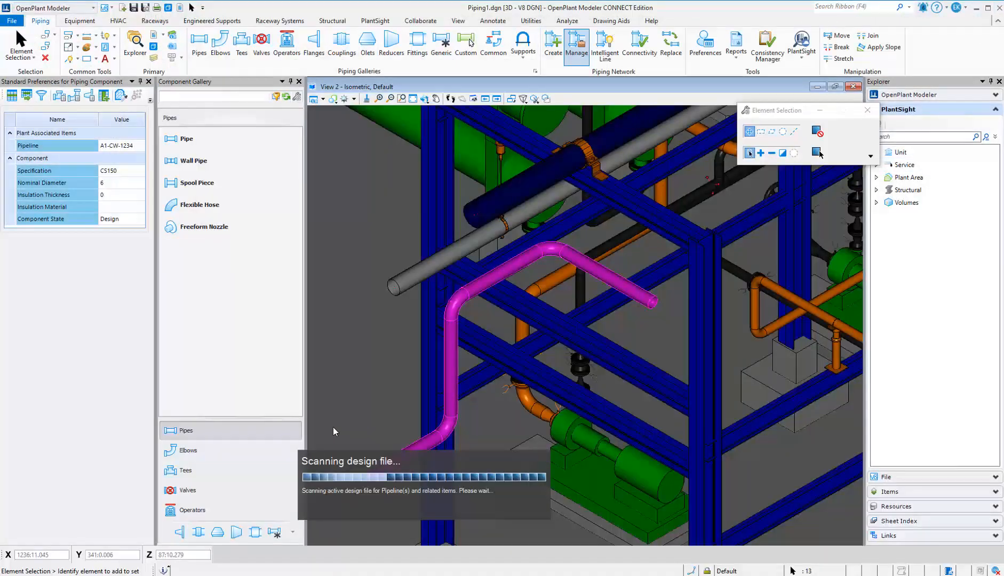
left_click(110, 436)
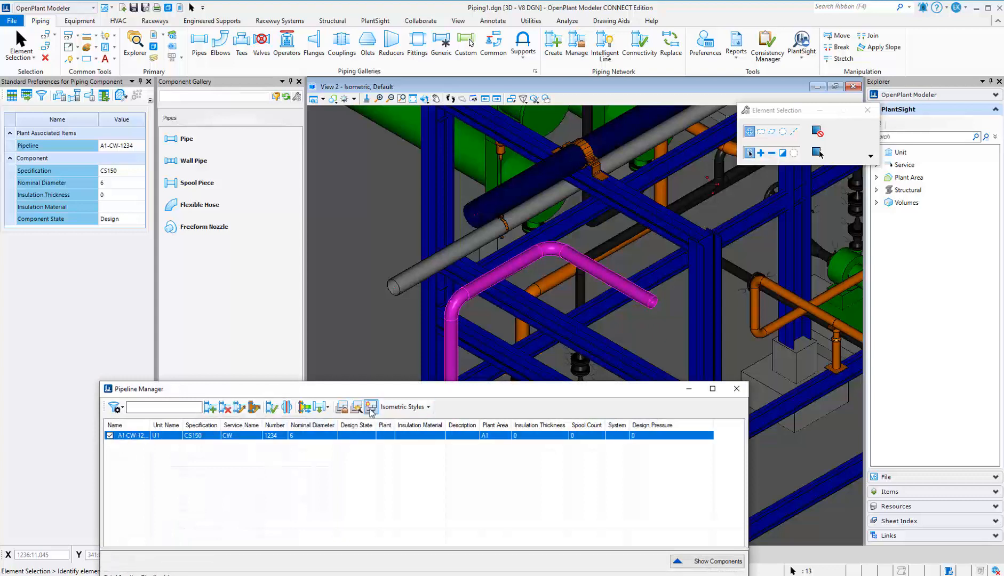
left_click(403, 406)
left_click(408, 449)
left_click(371, 406)
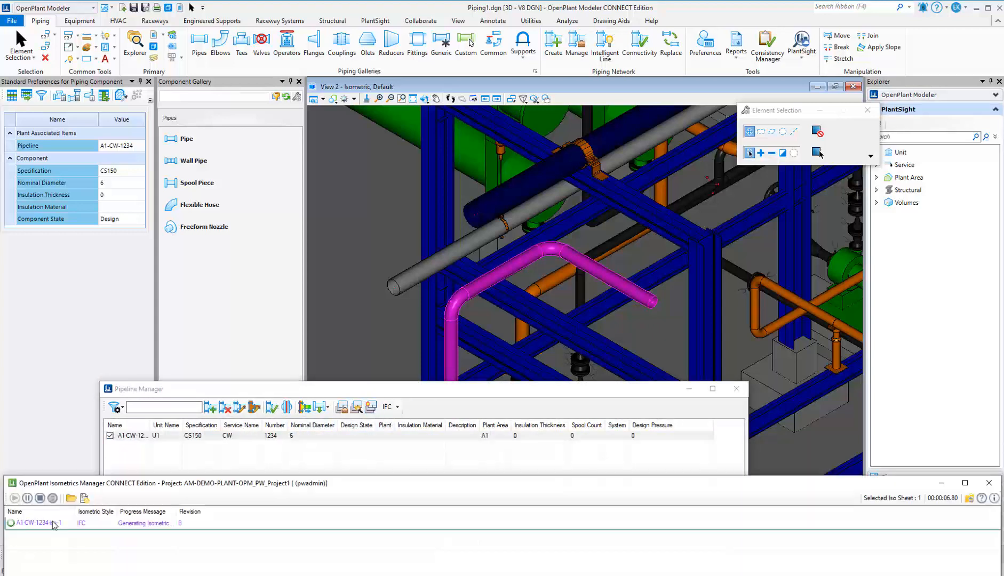
Post the A1-CW-1234 isometric to ProjectWise.
left_click(35, 521)
right_click(53, 520)
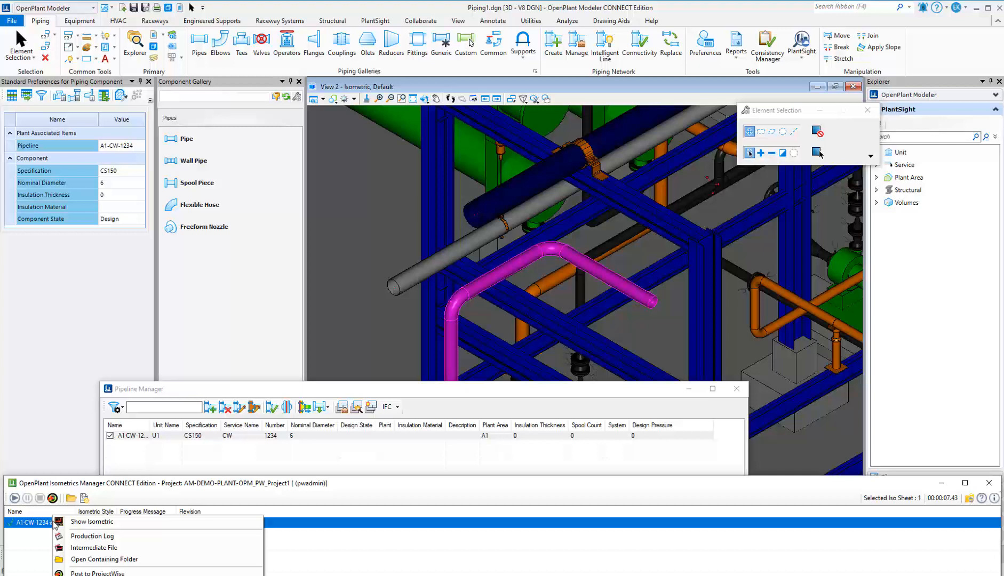
left_click(112, 573)
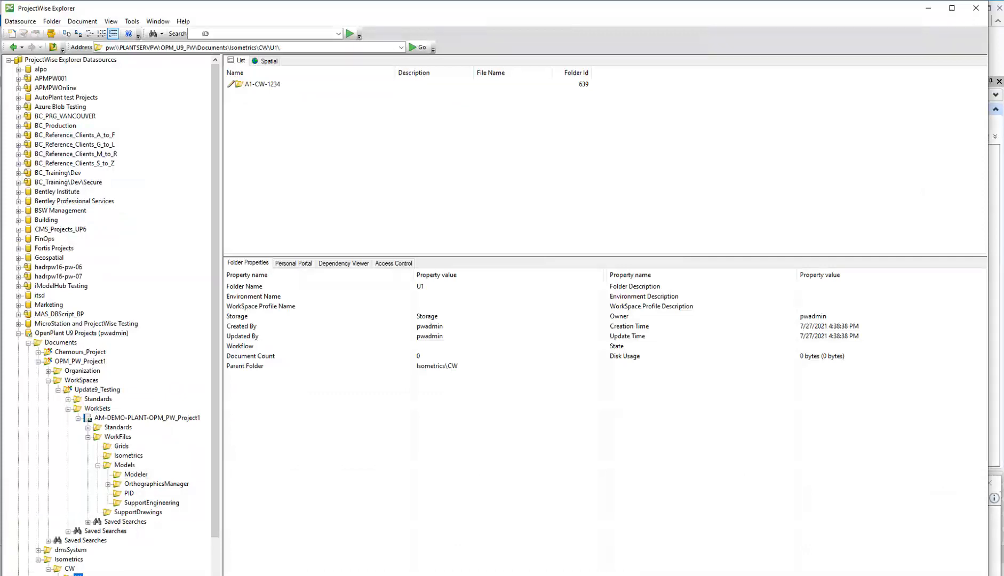
Post the A1-CW-1234 isometric to ProjectWise again as a new version.
left_click(276, 84)
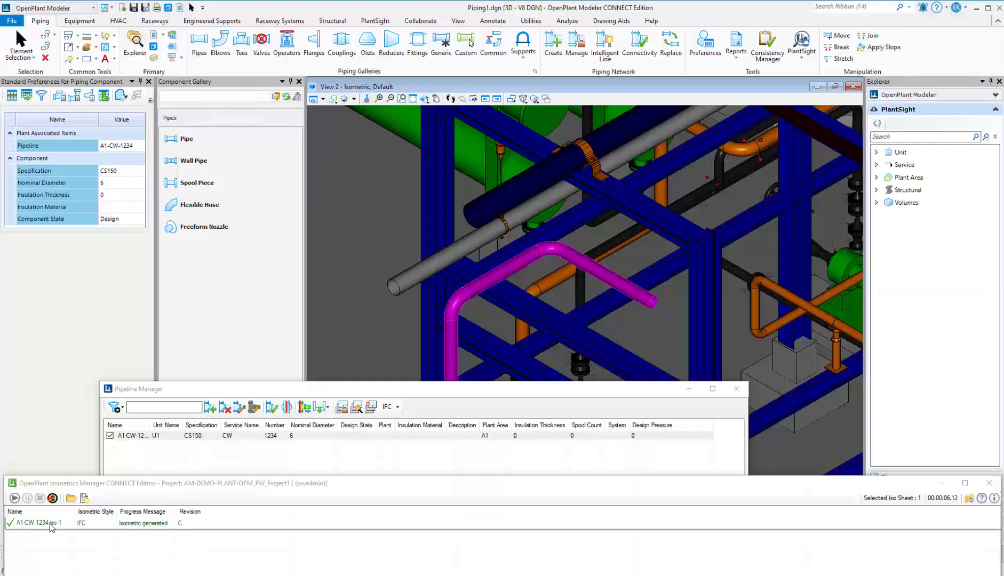
right_click(50, 520)
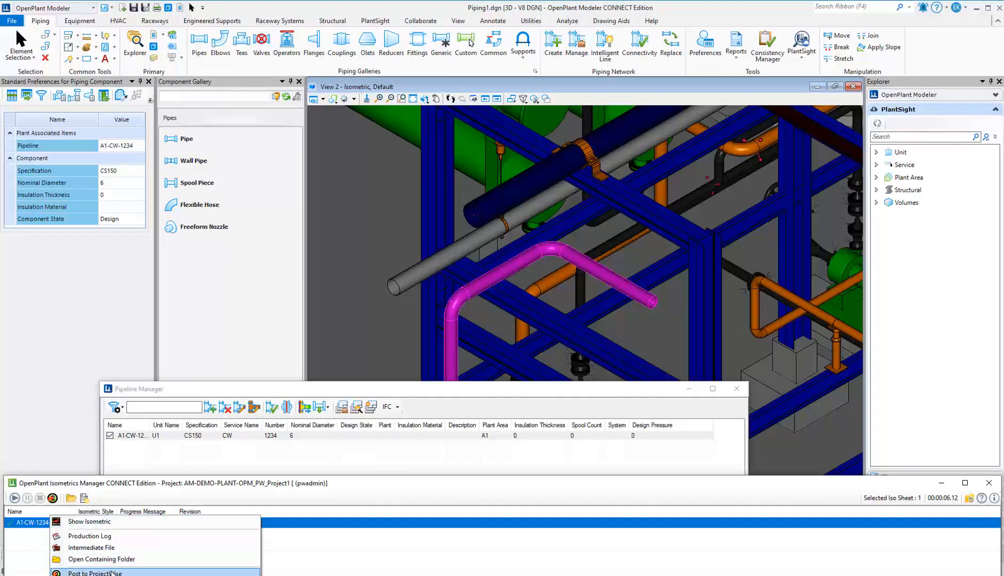
left_click(110, 571)
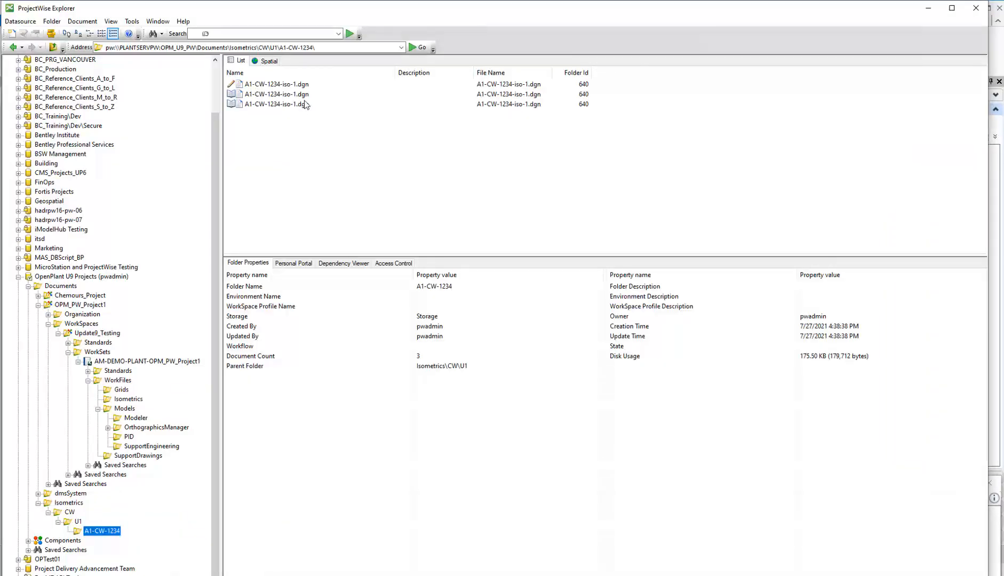
Compare Document Properties of A1-CW-1234-iso-1.dgn versions A and B, then select the working copy.
left_click(282, 95)
left_click(279, 105)
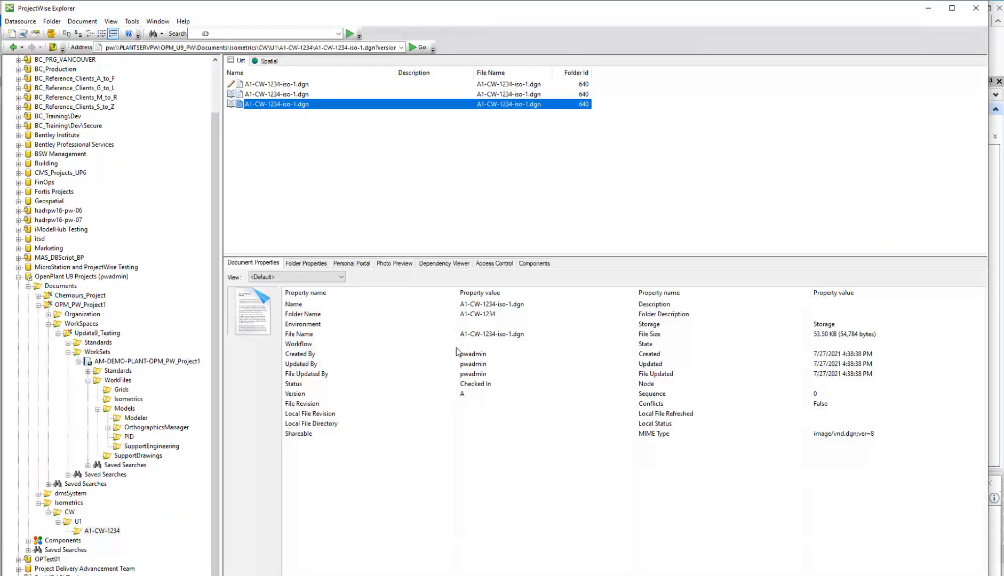
left_click(310, 97)
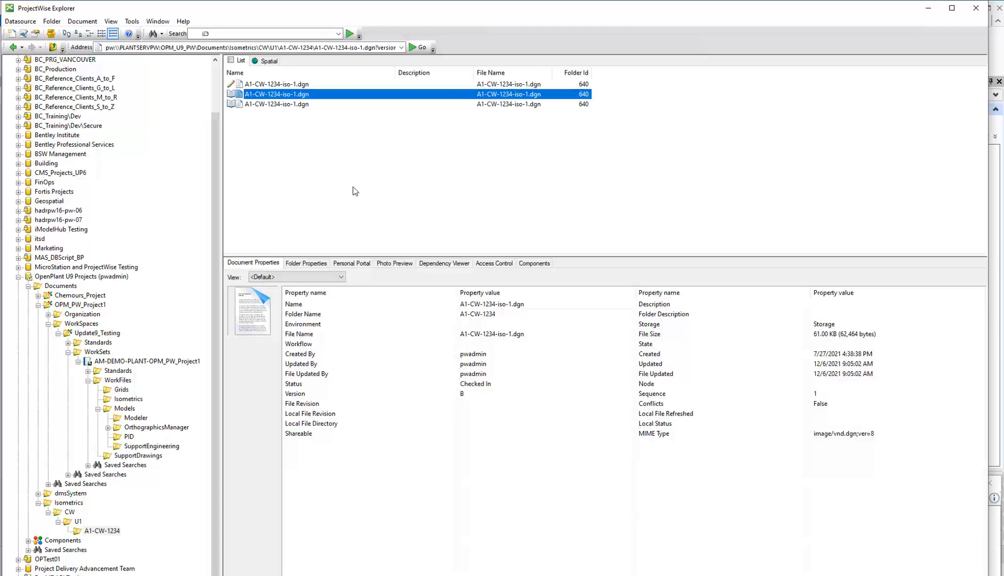
left_click(296, 84)
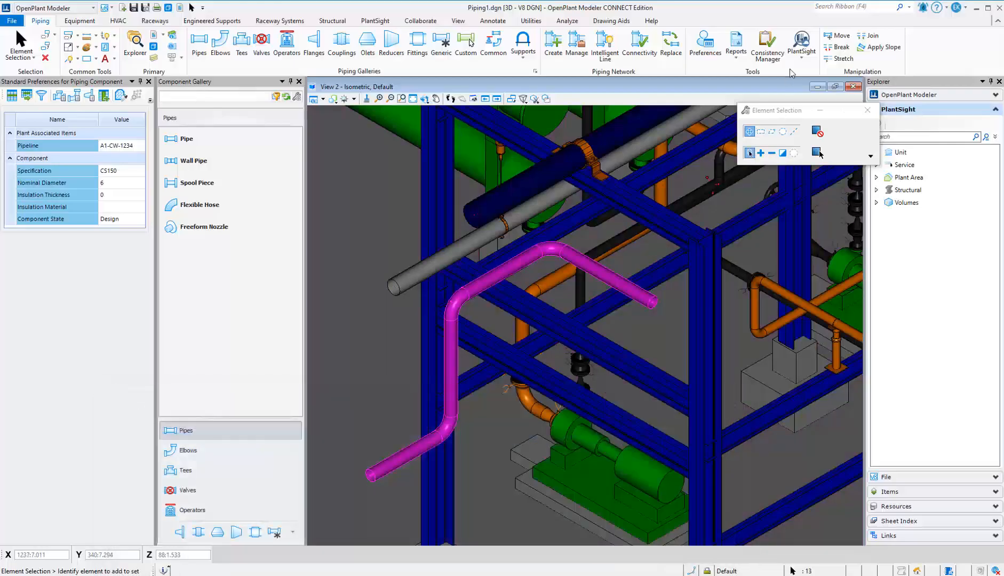
Bring up the External Reports selector from the Reports commands.
left_click(800, 43)
left_click(736, 43)
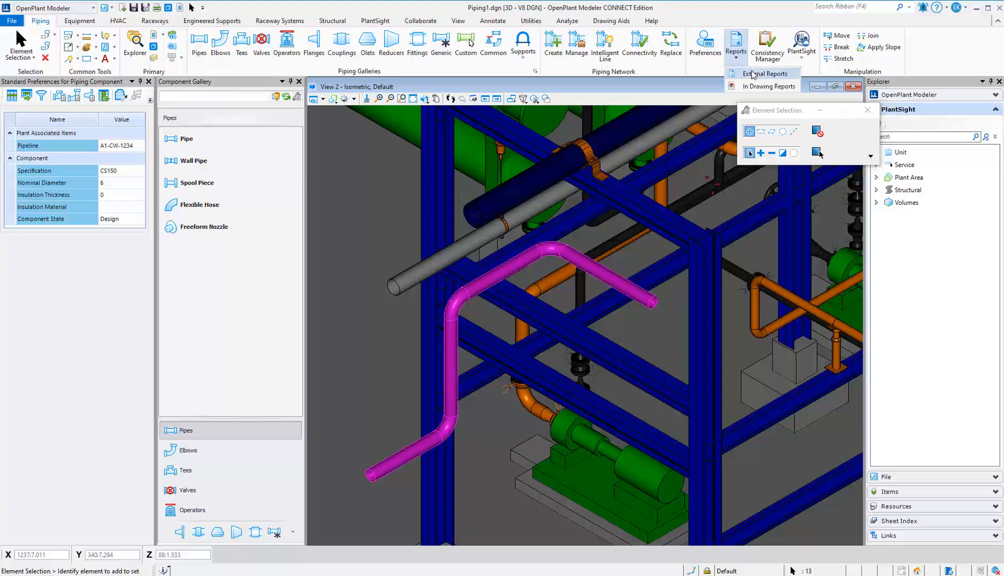
left_click(753, 73)
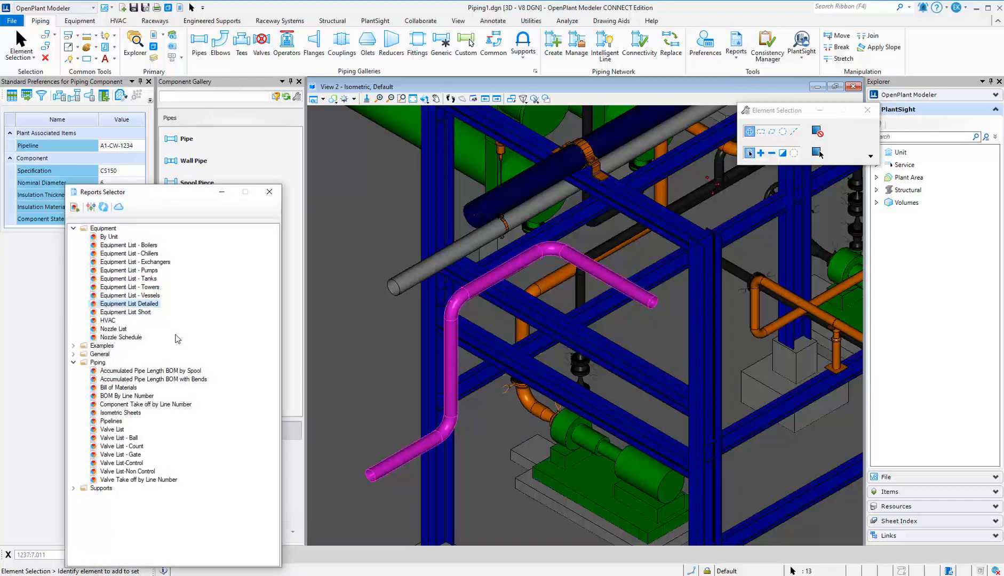
scroll(424, 302, "down", 5)
Box-select all plant elements and run the Equipment List Detailed report.
left_click_drag(348, 215, 580, 441)
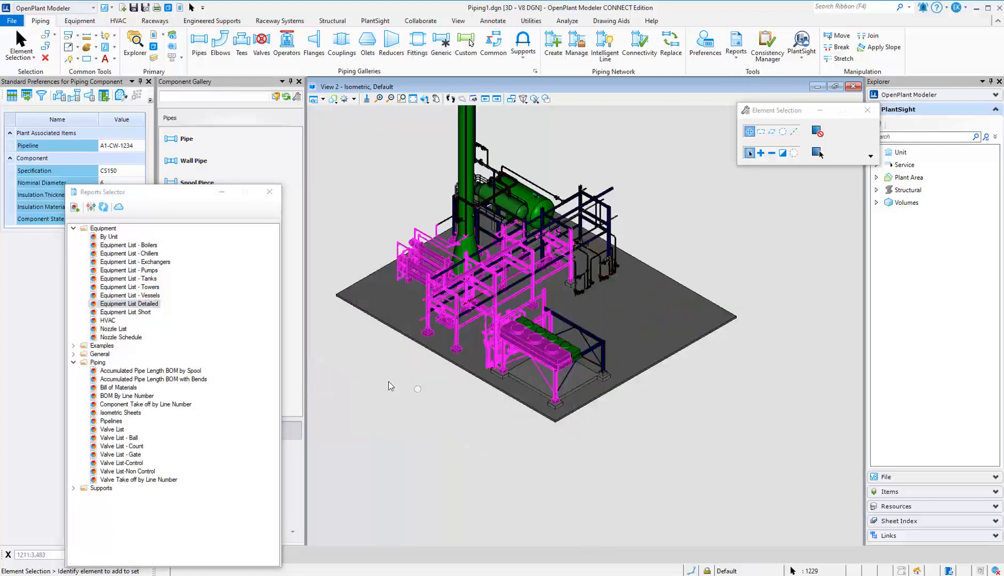
right_click(140, 311)
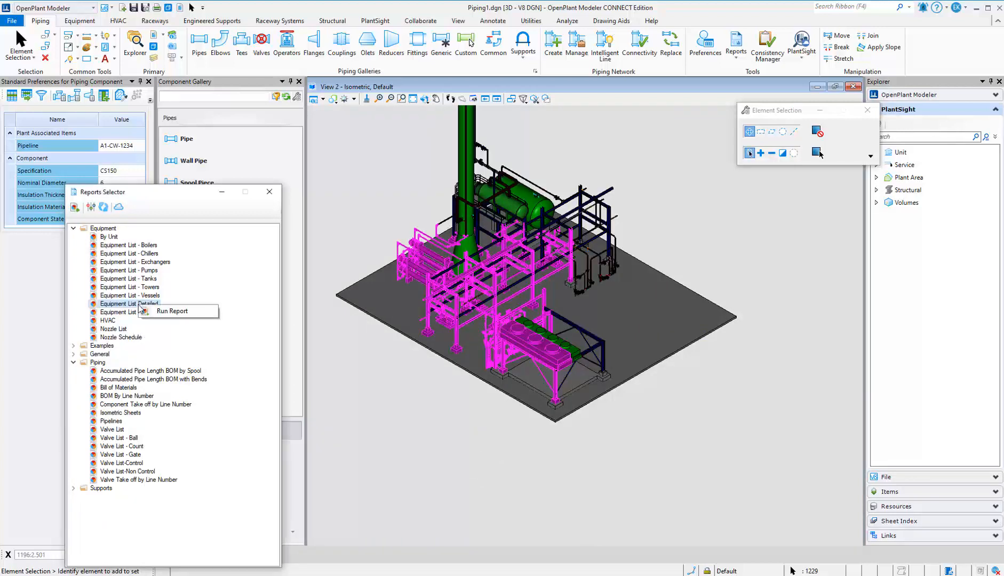
left_click(168, 311)
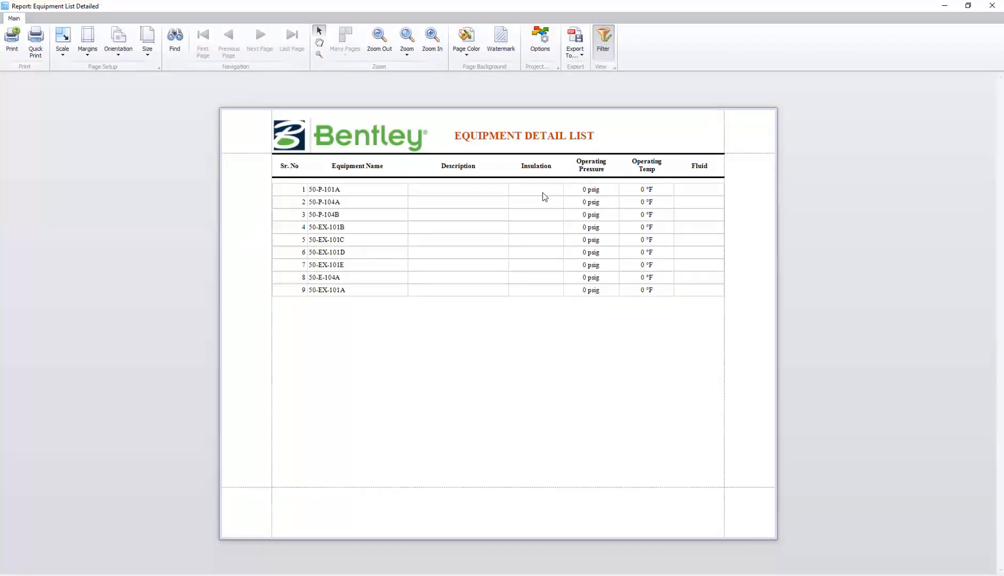
Choose PDF as the report's export format and confirm.
left_click(580, 54)
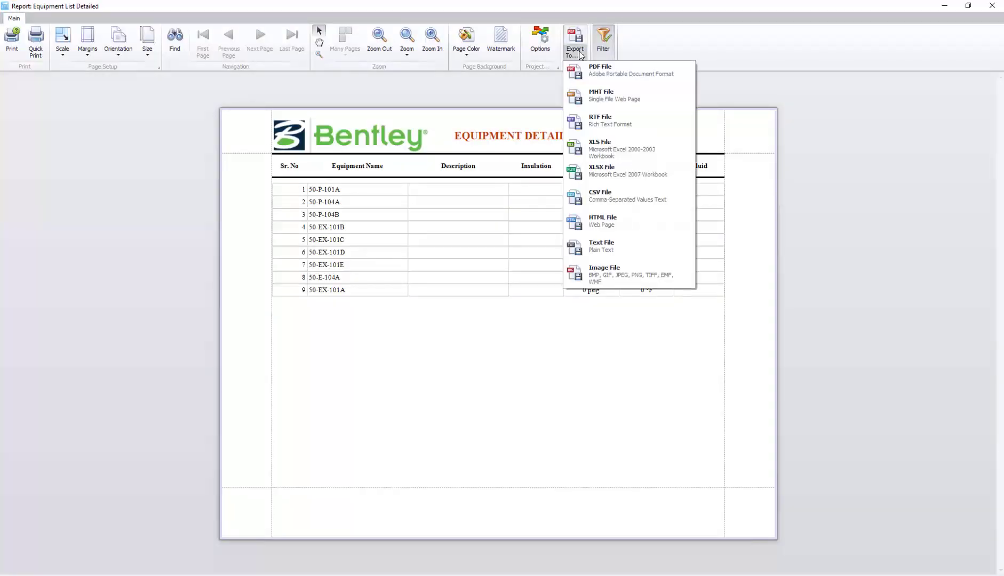
left_click(604, 70)
left_click(514, 411)
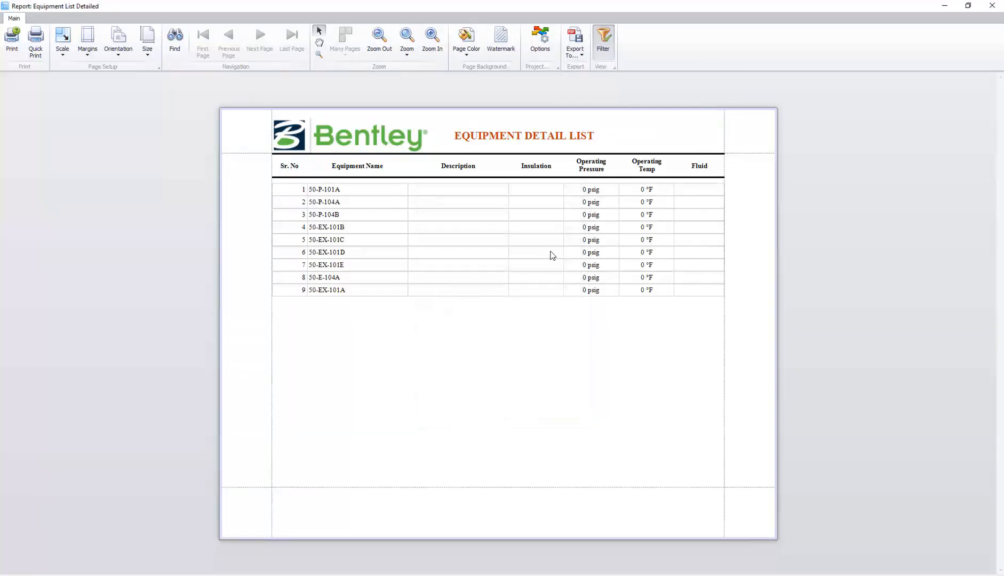
Enable ProjectWise storage for the report with file name EqListDetailed.
left_click(540, 41)
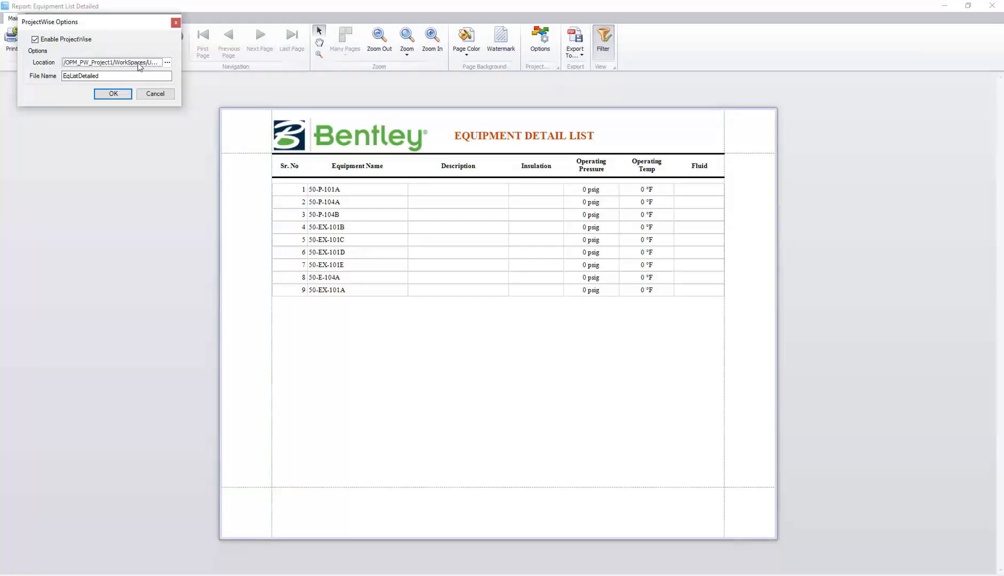
left_click(120, 95)
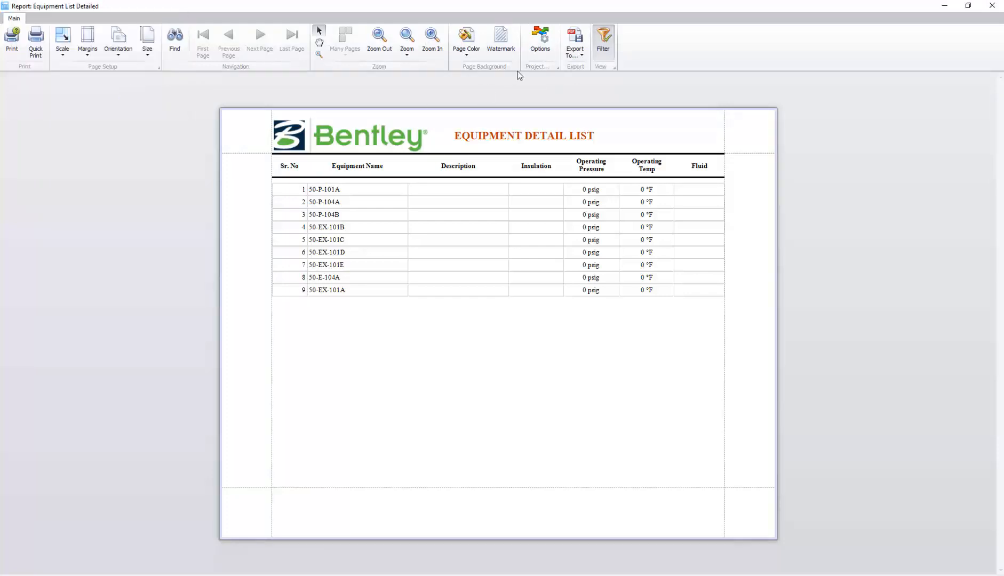